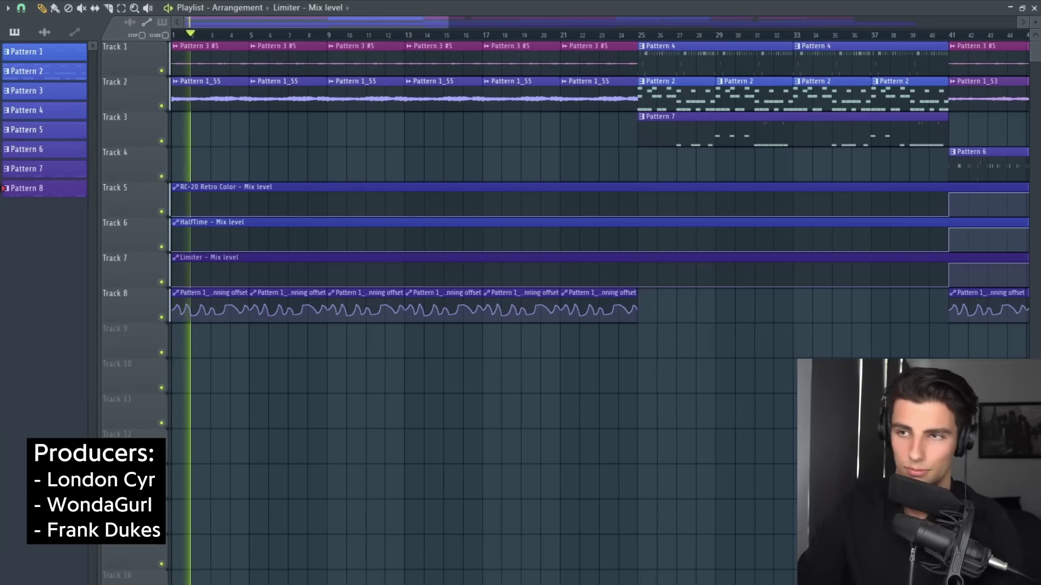
Step: Show the Mixer and play the arrangement from the start
{"action": "key", "text": "F9"}
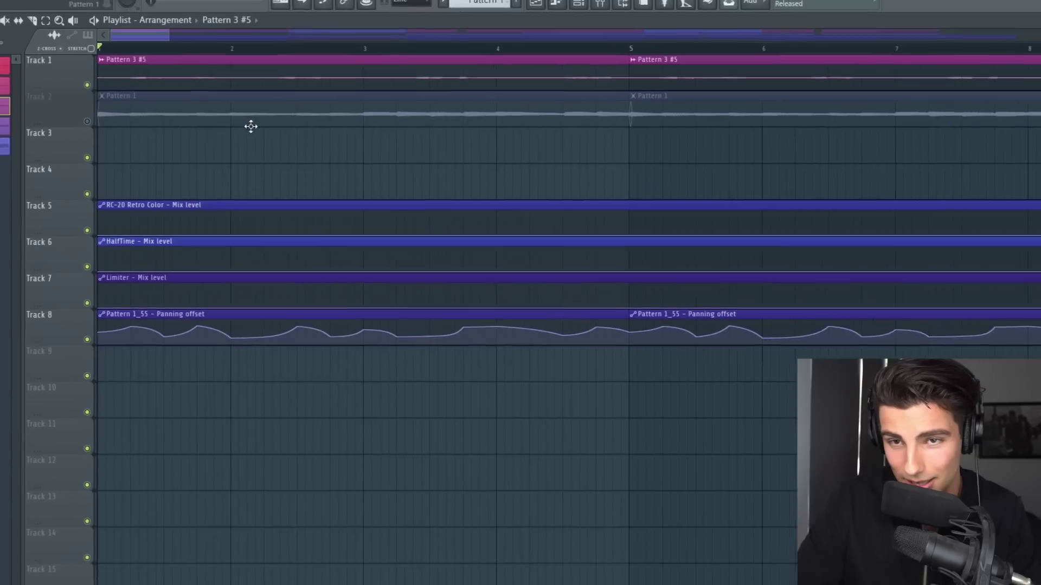
{"action": "key", "text": "space"}
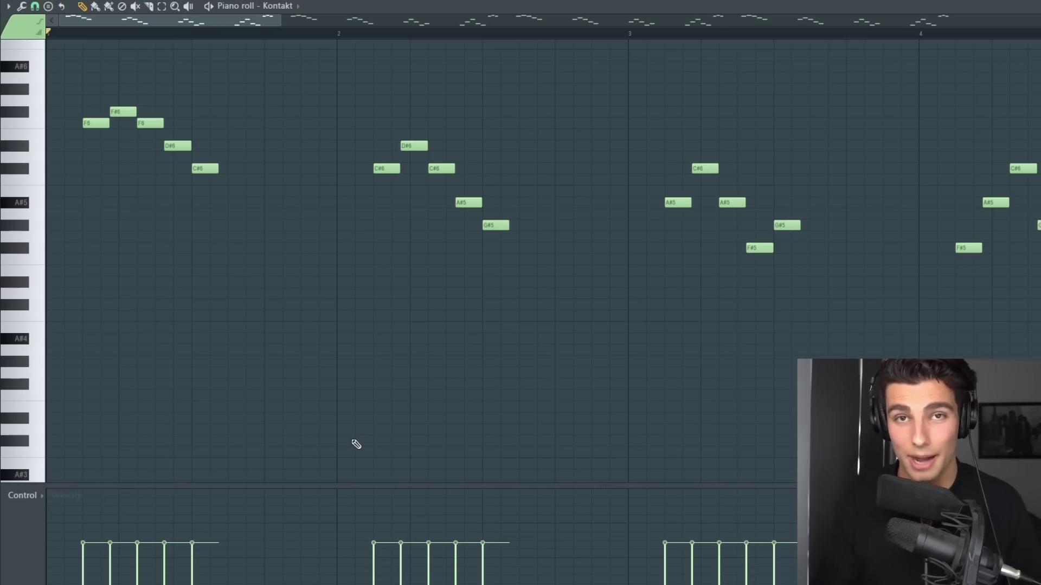
Step: Play the Kontakt melody pattern in the piano roll
{"action": "key", "text": "space"}
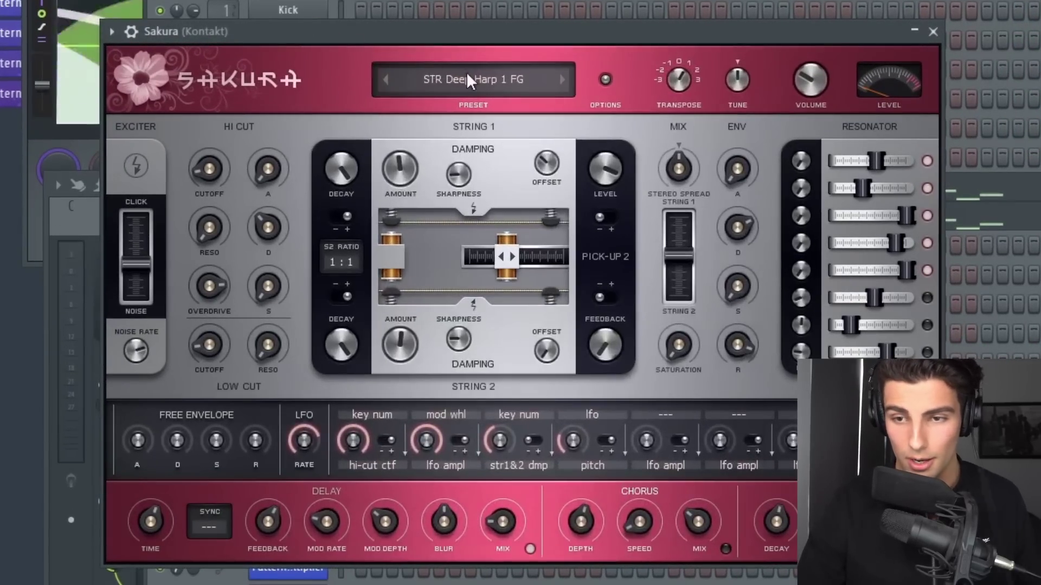
Step: Load Sakura's STR Deep Harp 1 FG preset and bring up the pad's RC-20 Retro Color effect
{"action": "left_click", "coordinate": [388, 133]}
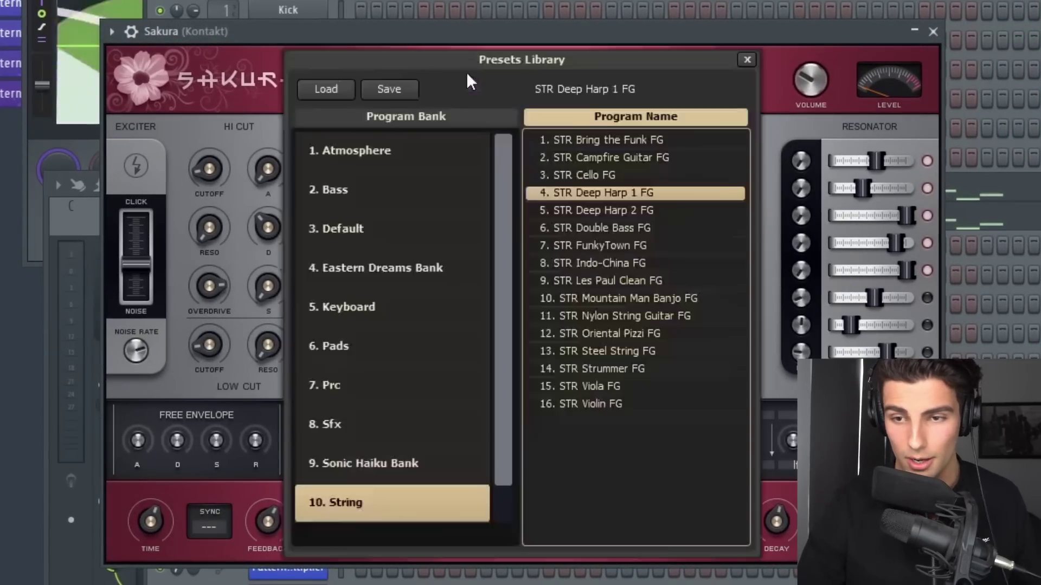
{"action": "double_click", "coordinate": [629, 196]}
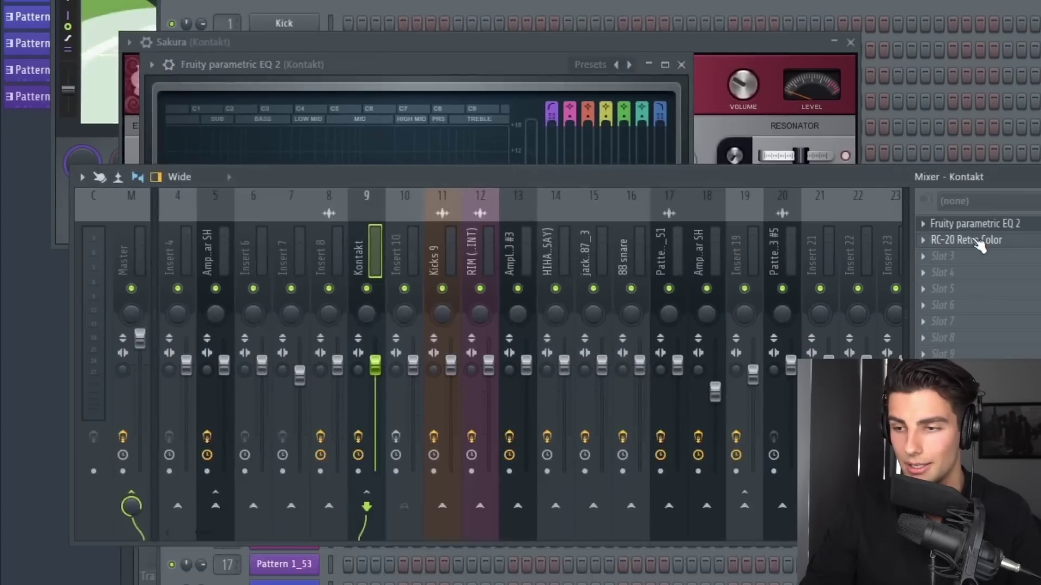
{"action": "left_click", "coordinate": [970, 240]}
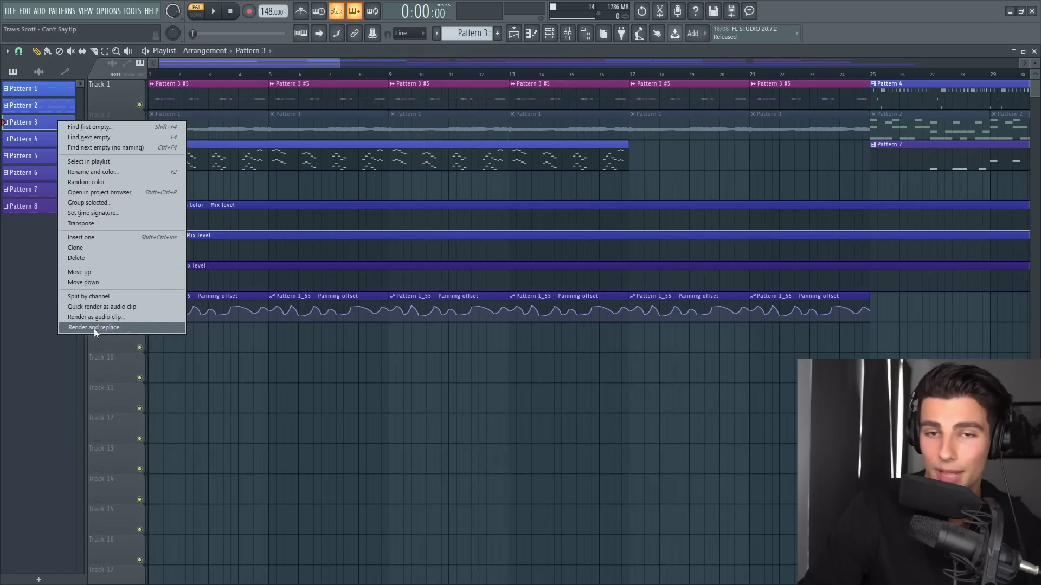
Step: Render Pattern 3 to Pattern 3_38.wav and turn on Reverse for the rendered sample
{"action": "left_click", "coordinate": [93, 328]}
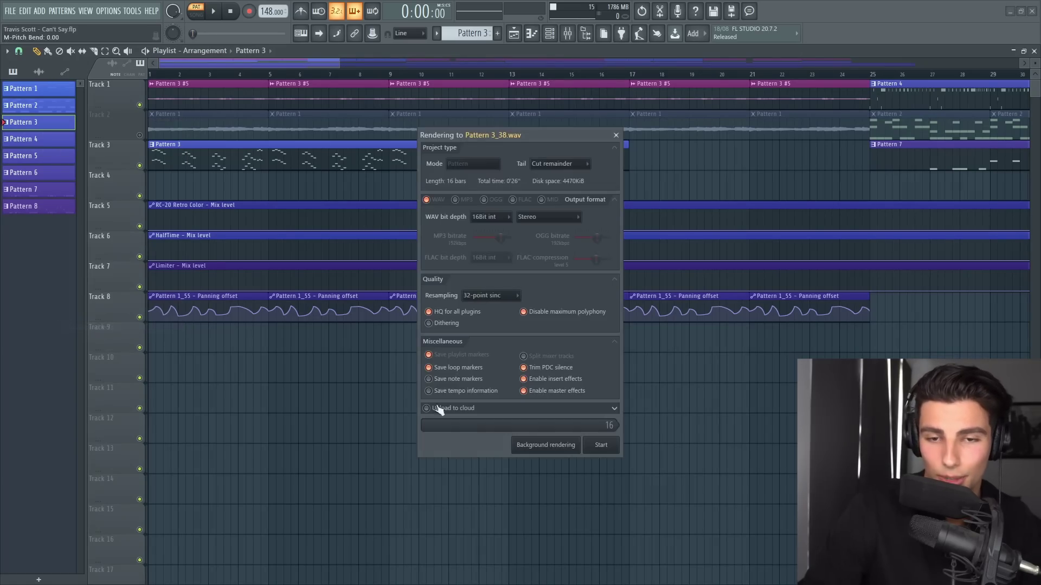
{"action": "left_click", "coordinate": [591, 451]}
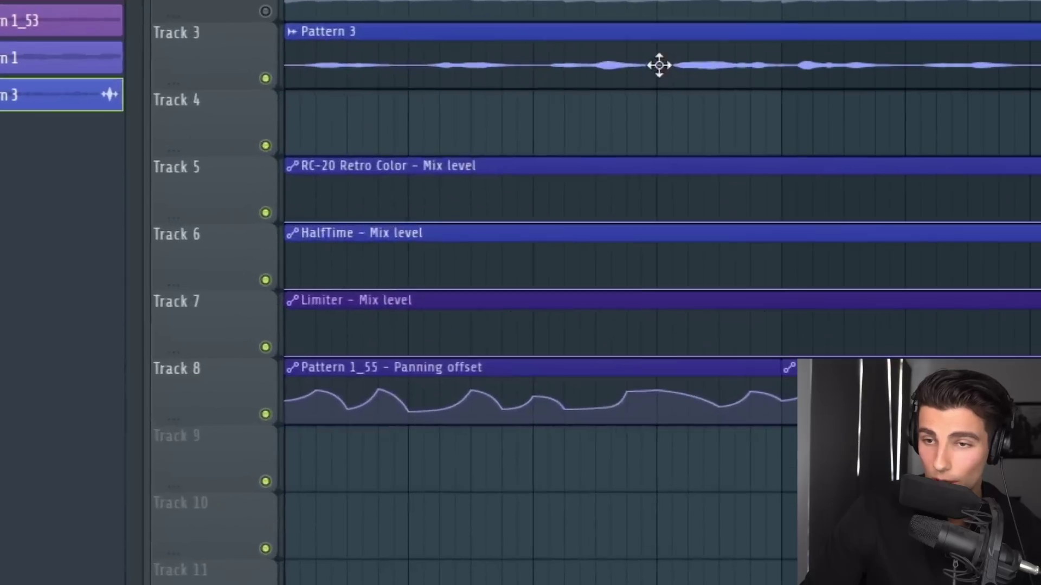
{"action": "double_click", "coordinate": [657, 63]}
{"action": "left_click", "coordinate": [422, 306]}
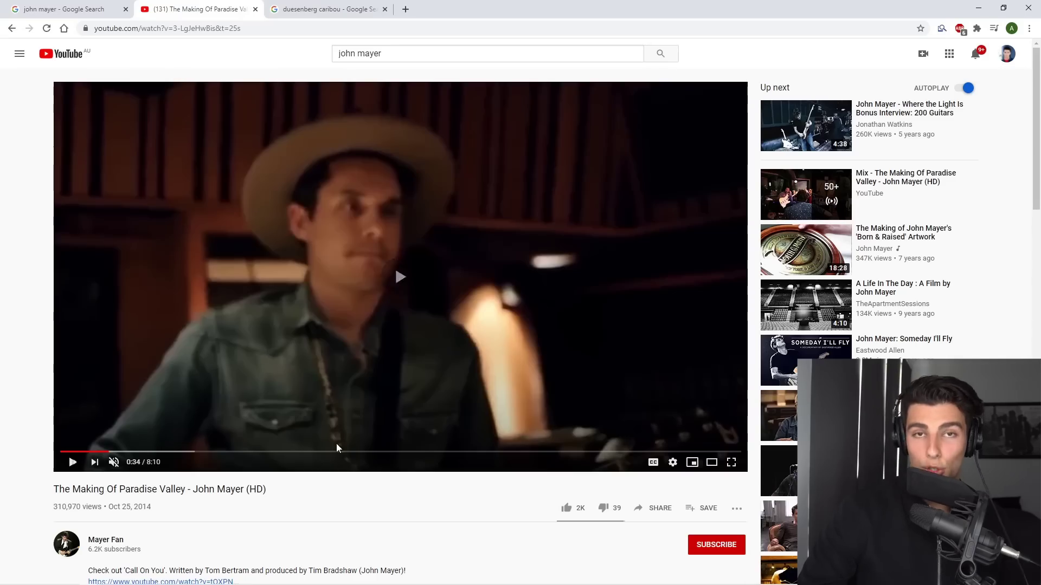
Step: Play The Making Of Paradise Valley video on YouTube
{"action": "left_click", "coordinate": [336, 445]}
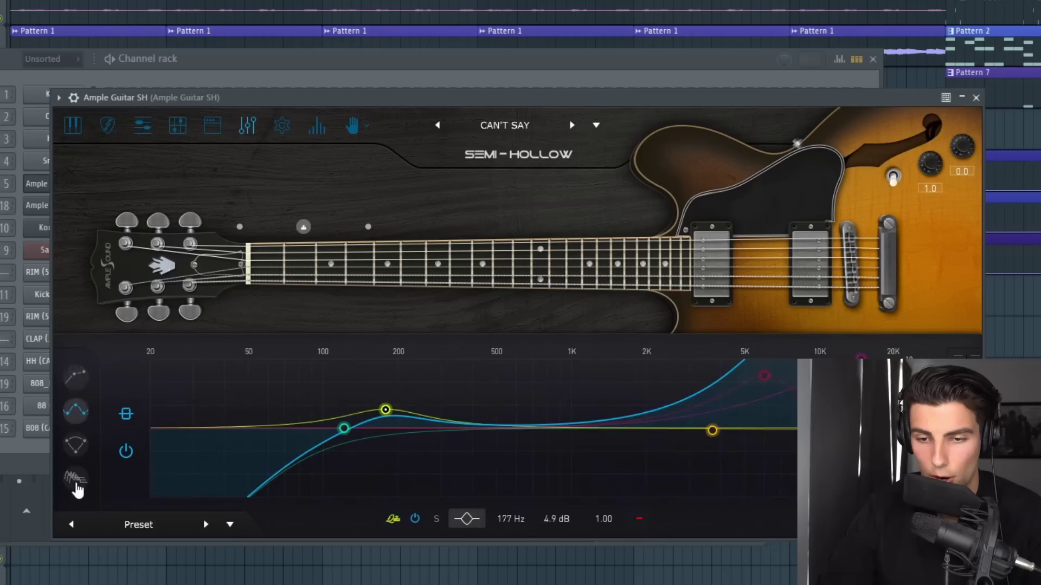
Step: View the Ample Guitar SH effects page, then the EQ curve of the Can't Say preset
{"action": "left_click", "coordinate": [76, 480]}
{"action": "left_click", "coordinate": [81, 453]}
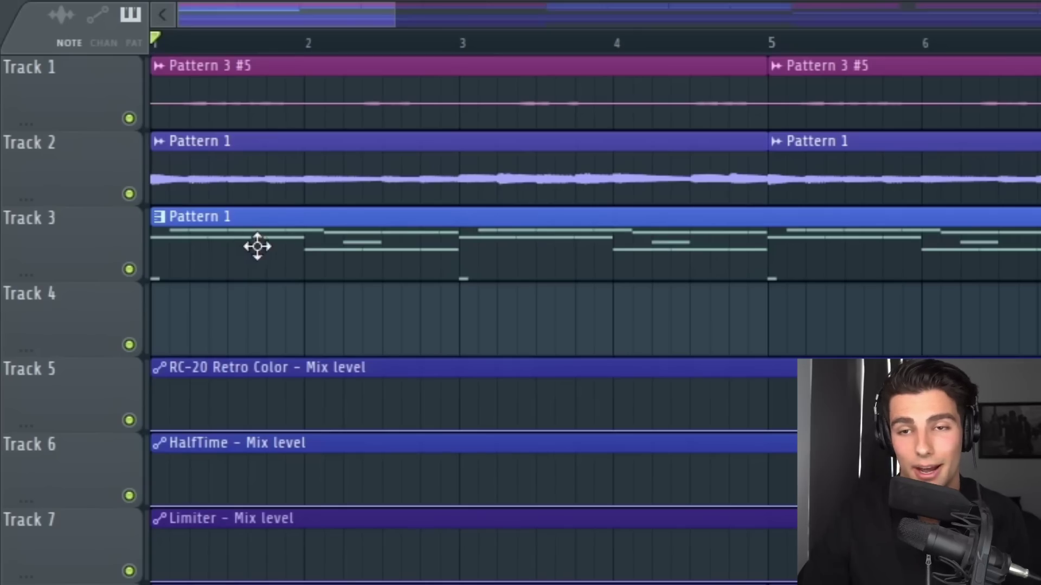
Step: Delete Track 3's Pattern 1 clip and inspect the Fruity Compressor, Flangus and Chorus effects
{"action": "right_click", "coordinate": [262, 251]}
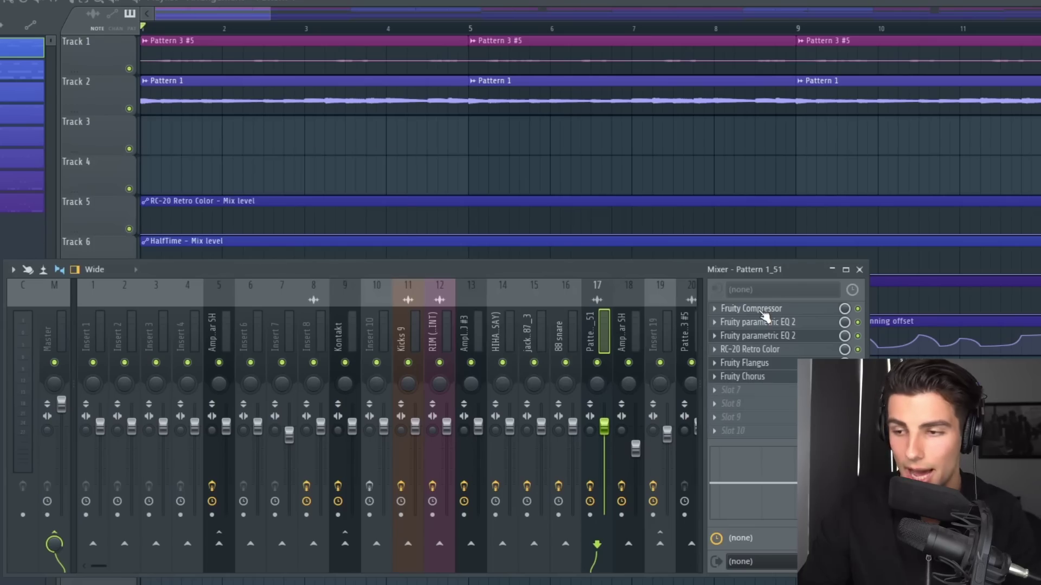
{"action": "left_click", "coordinate": [761, 309]}
{"action": "left_click", "coordinate": [764, 365]}
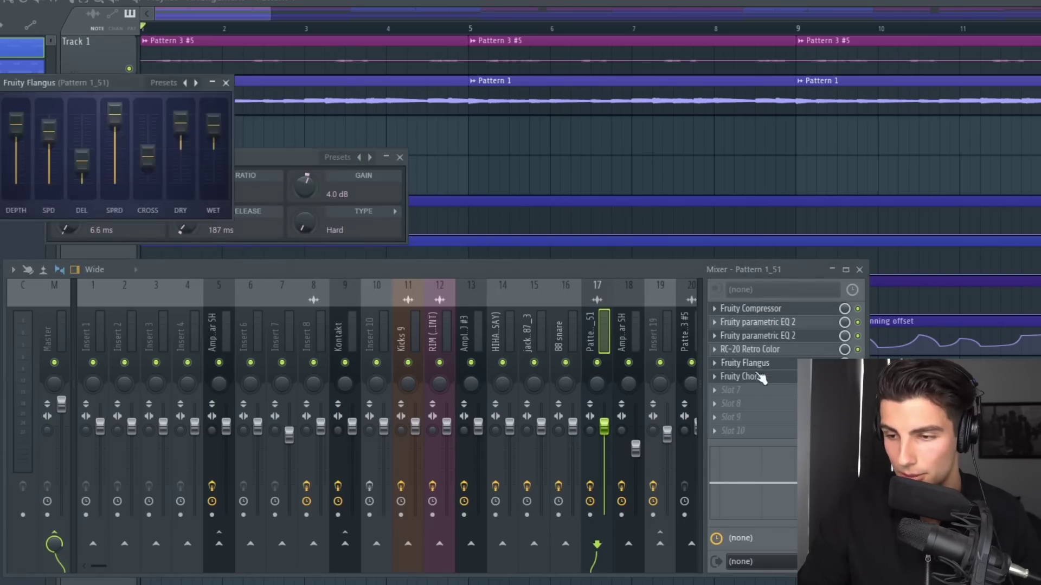
{"action": "left_click", "coordinate": [759, 376]}
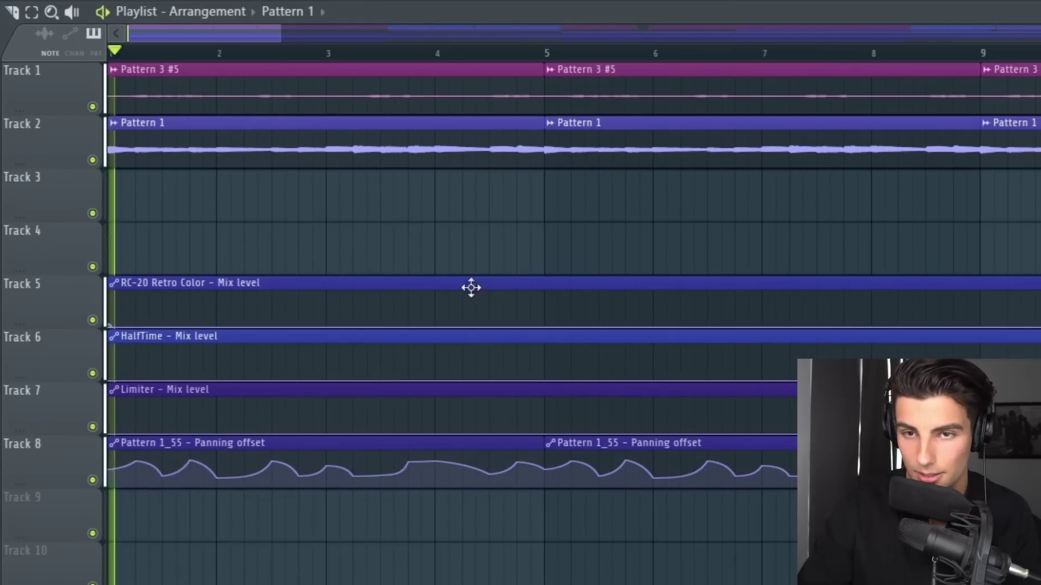
Step: Play the arrangement and select all the clips on Track 8
{"action": "key", "text": "space"}
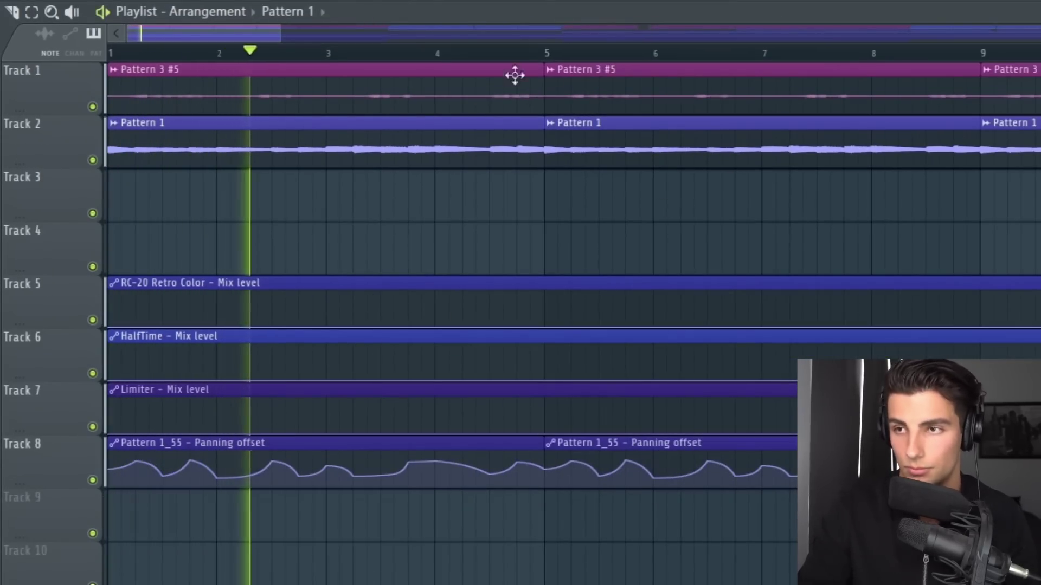
{"action": "scroll", "coordinate": [390, 274], "scroll_direction": "down", "scroll_amount": 3}
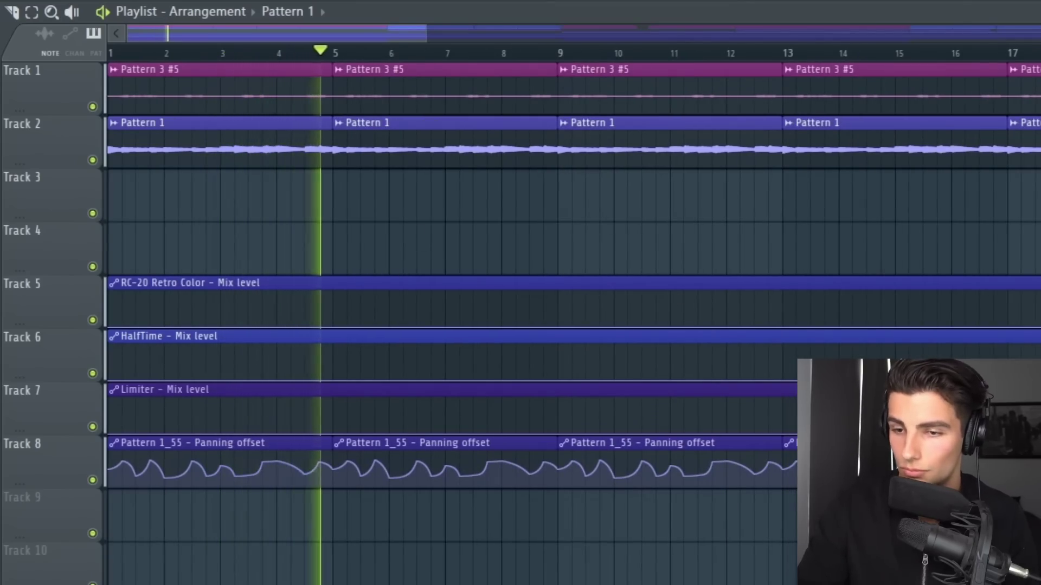
{"action": "scroll", "coordinate": [391, 275], "scroll_direction": "down", "scroll_amount": 3}
{"action": "left_click_drag", "start_coordinate": [970, 467], "coordinate": [107, 466]}
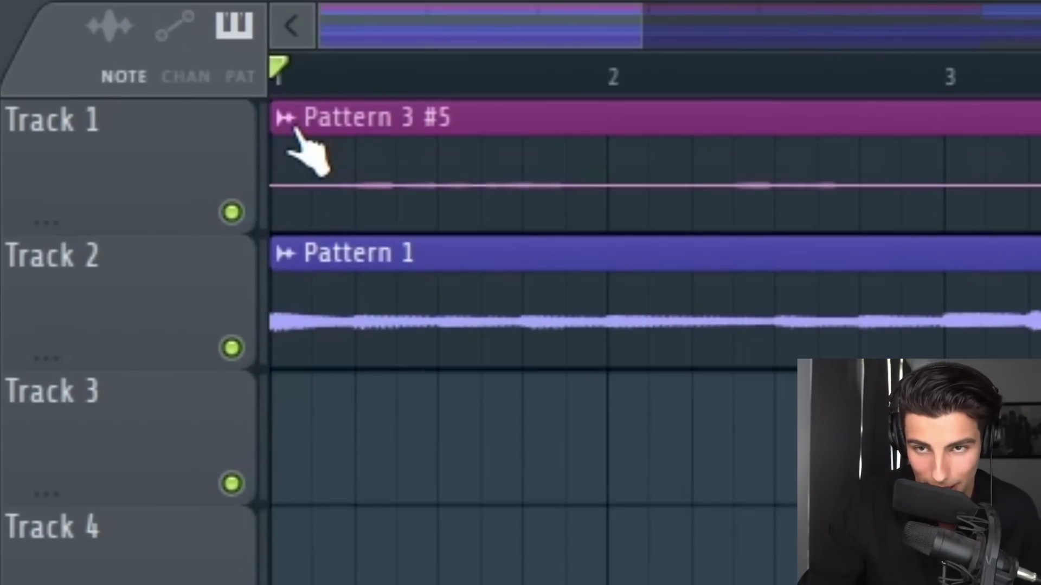
Step: Automate Pattern 3 #5's panning and shape the curve with points dipping down to the bottom
{"action": "left_click", "coordinate": [295, 128]}
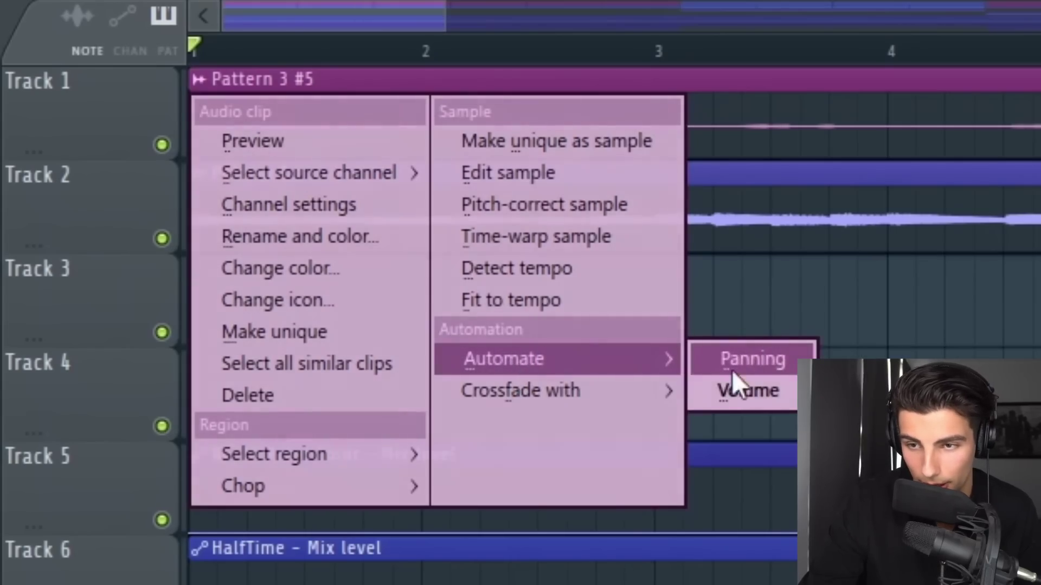
{"action": "left_click", "coordinate": [726, 360]}
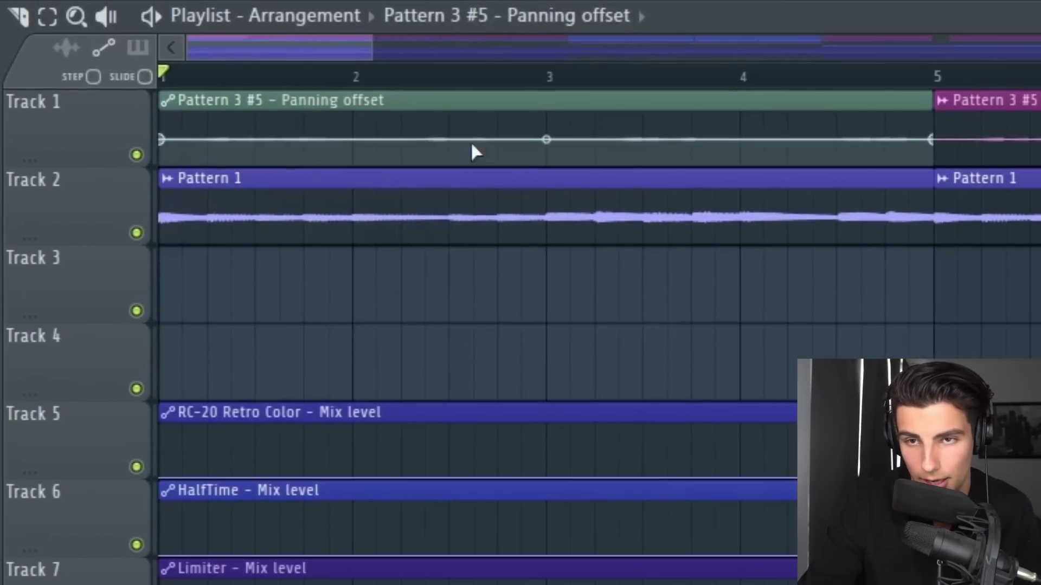
{"action": "left_click_drag", "start_coordinate": [207, 148], "coordinate": [220, 189]}
{"action": "left_click", "coordinate": [304, 116]}
{"action": "left_click_drag", "start_coordinate": [388, 157], "coordinate": [400, 256]}
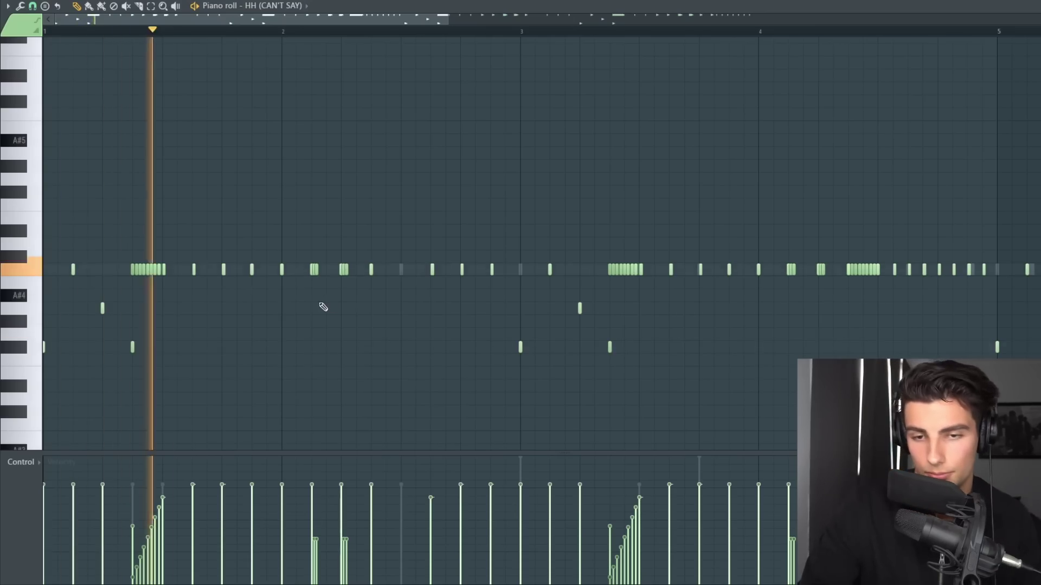
Step: Show the hi-hats' note filter cutoff lane, select the C5 notes and play the pattern
{"action": "scroll", "coordinate": [432, 360], "scroll_direction": "down", "scroll_amount": 1}
{"action": "scroll", "coordinate": [432, 360], "scroll_direction": "down", "scroll_amount": 3, "text": "ctrl"}
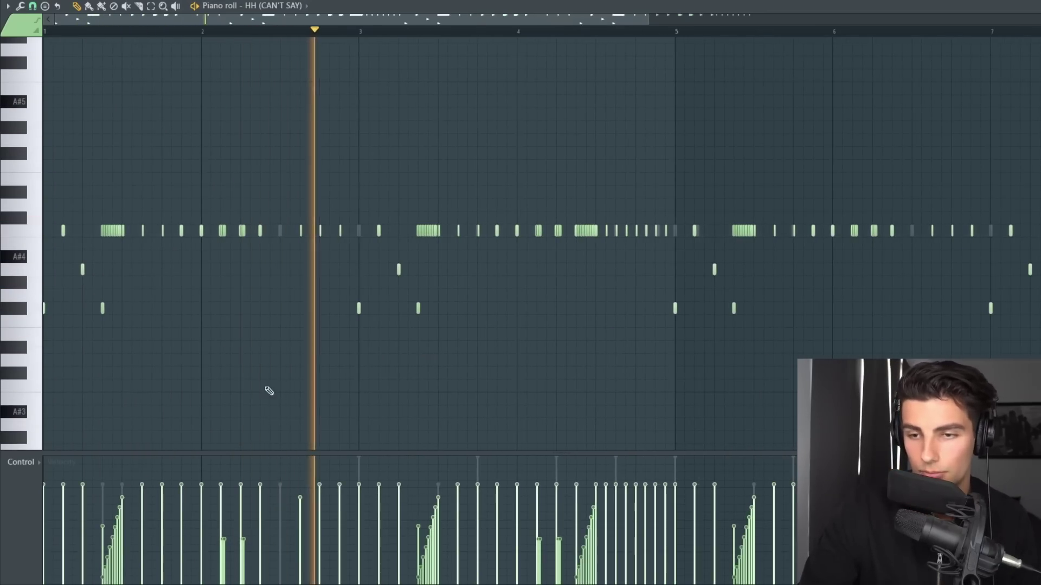
{"action": "scroll", "coordinate": [184, 385], "scroll_direction": "up", "scroll_amount": 1, "text": "ctrl"}
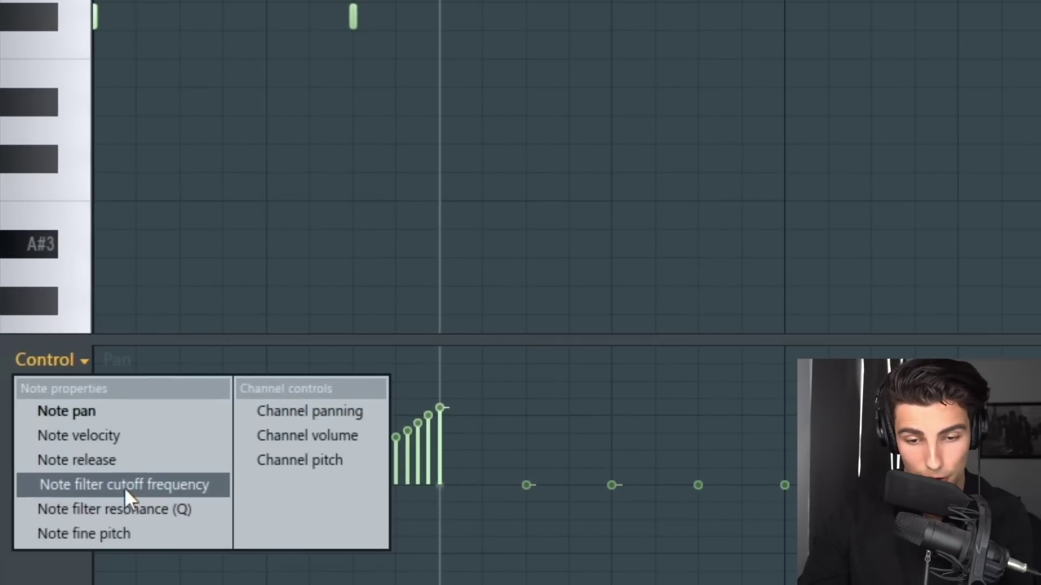
{"action": "left_click", "coordinate": [125, 485]}
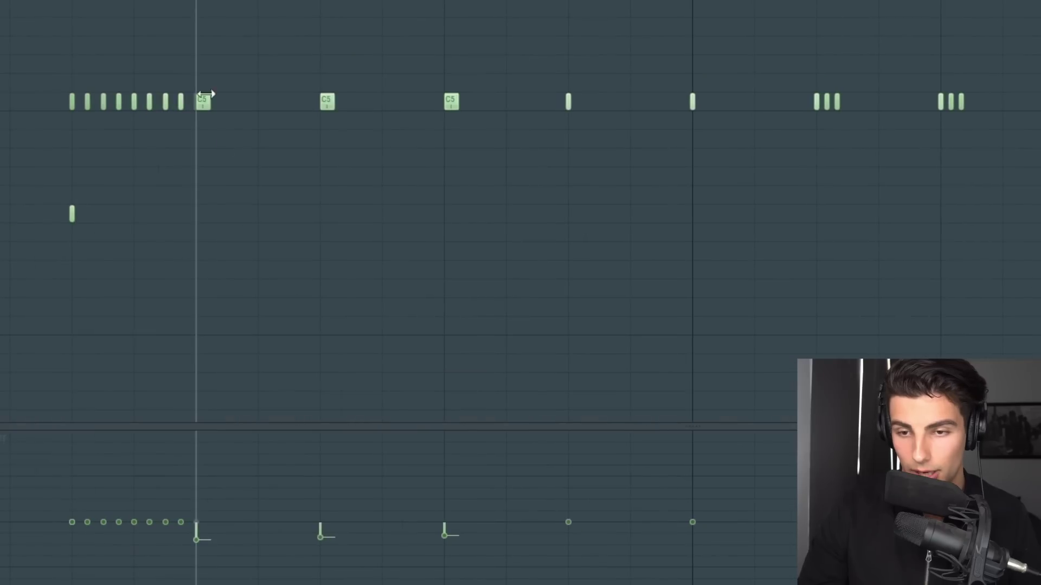
{"action": "left_click_drag", "start_coordinate": [205, 95], "coordinate": [488, 213]}
{"action": "key", "text": "space"}
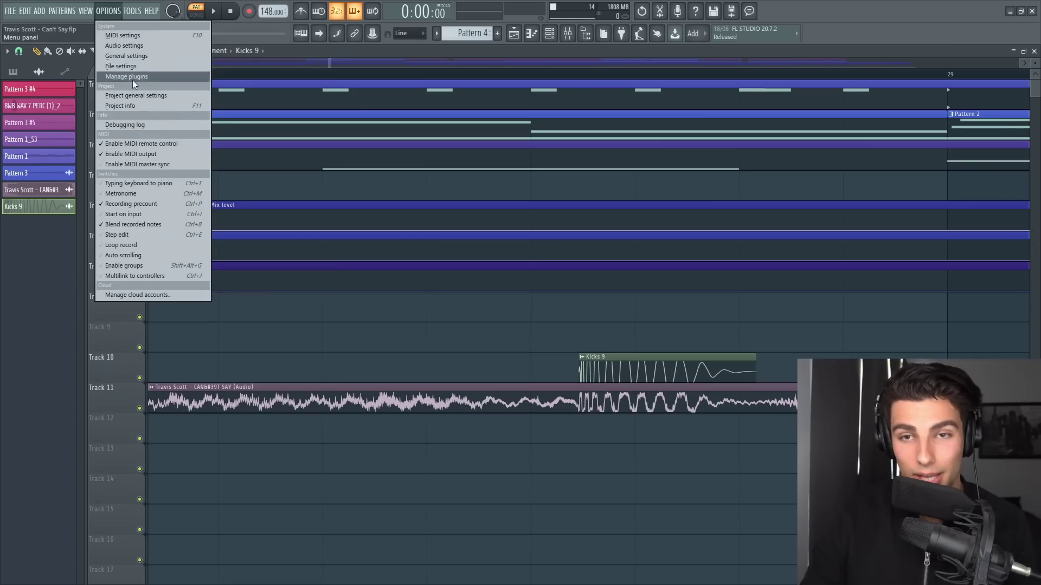
Step: Check the project's 4/4 time settings, then zoom the playlist view
{"action": "left_click", "coordinate": [129, 57]}
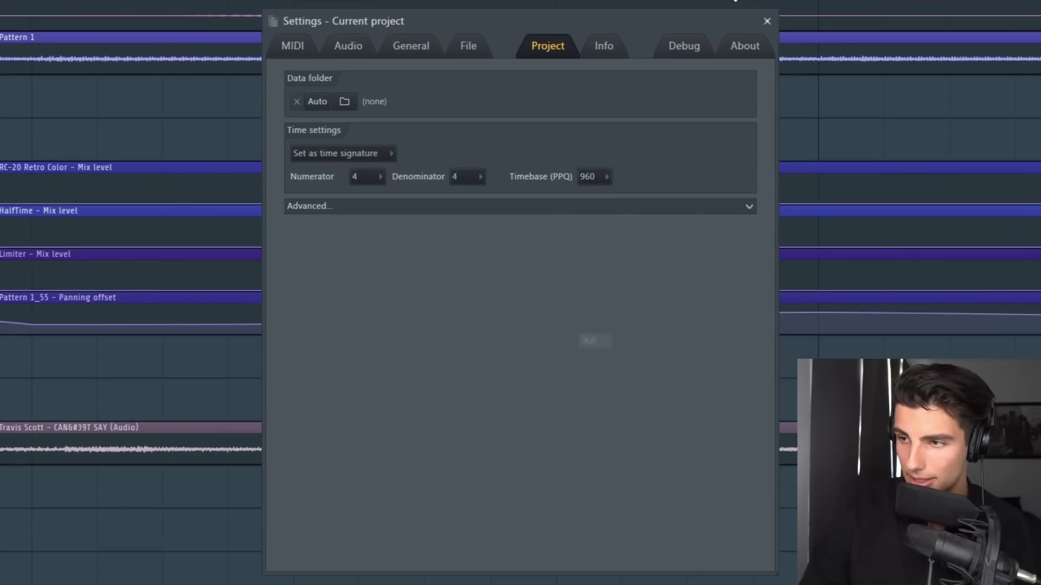
{"action": "left_click", "coordinate": [768, 22]}
{"action": "scroll", "coordinate": [433, 304], "scroll_direction": "down", "scroll_amount": 2}
{"action": "scroll", "coordinate": [146, 418], "scroll_direction": "up", "scroll_amount": 6, "text": "ctrl"}
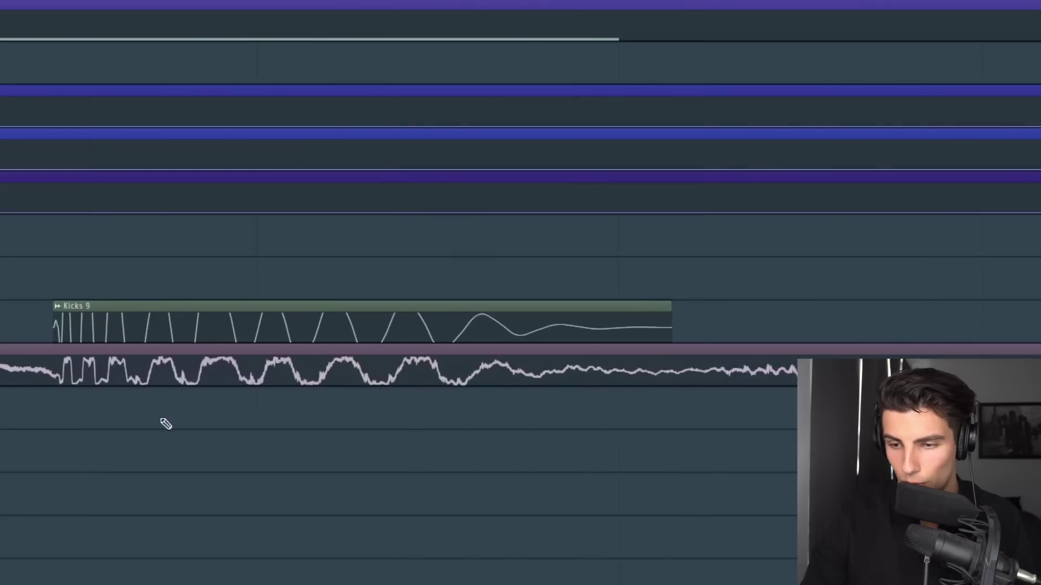
{"action": "scroll", "coordinate": [120, 355], "scroll_direction": "up", "scroll_amount": 2, "text": "ctrl"}
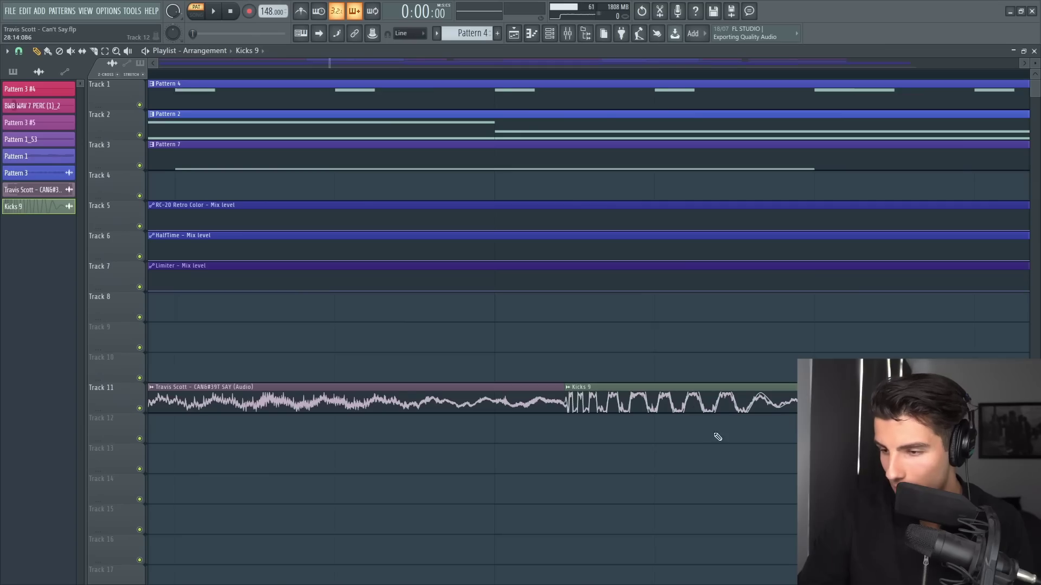
{"action": "scroll", "coordinate": [722, 444], "scroll_direction": "up", "scroll_amount": 2, "text": "ctrl"}
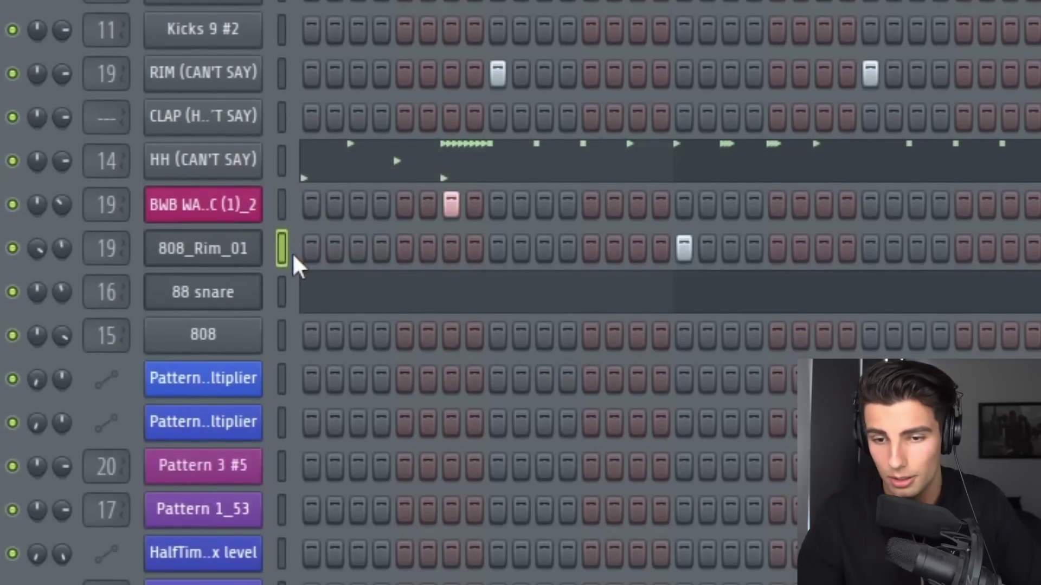
Step: Select the 88 snare channel in the Channel Rack, then scroll back toward bars 26–36
{"action": "left_click", "coordinate": [282, 355]}
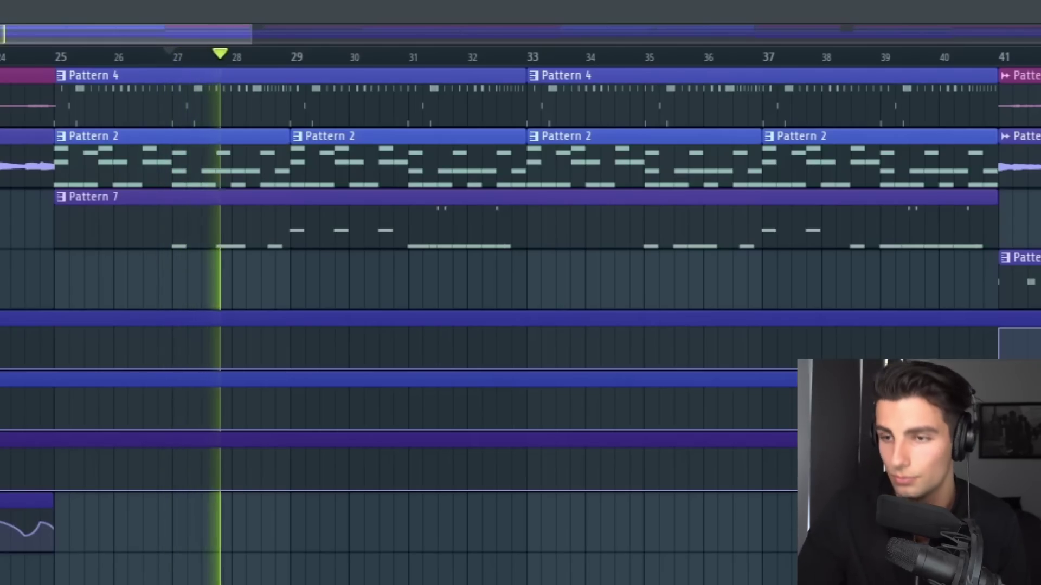
{"action": "scroll", "coordinate": [274, 569], "scroll_direction": "up", "scroll_amount": 2}
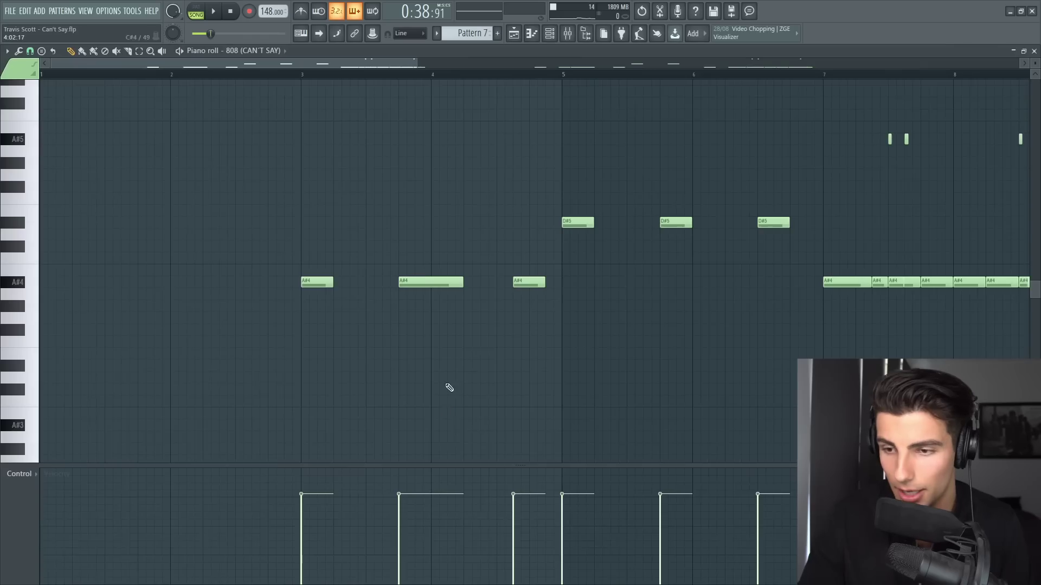
Step: Zoom into the 808 piano roll, marquee-select the A#5 slide and A#4 notes, then deselect
{"action": "scroll", "coordinate": [380, 347], "scroll_direction": "down", "scroll_amount": 2}
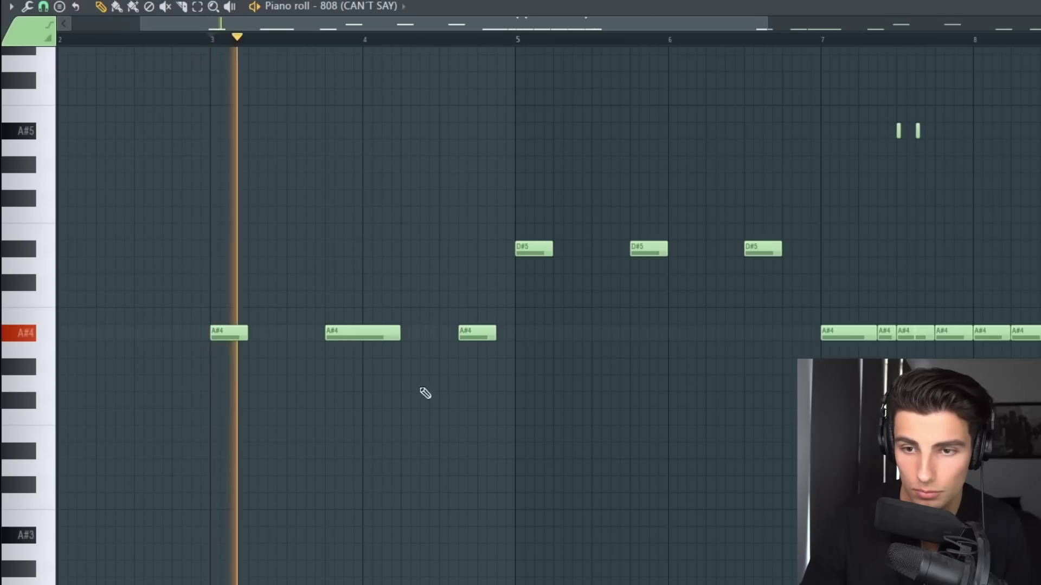
{"action": "scroll", "coordinate": [217, 304], "scroll_direction": "down", "scroll_amount": 2}
{"action": "scroll", "coordinate": [283, 441], "scroll_direction": "up", "scroll_amount": 3}
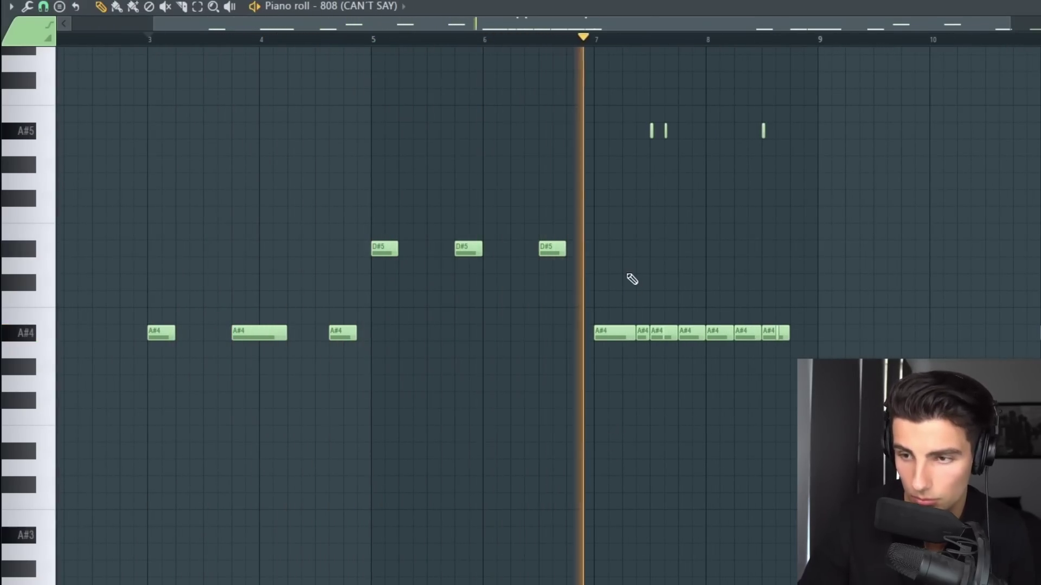
{"action": "scroll", "coordinate": [658, 282], "scroll_direction": "down", "scroll_amount": 3}
{"action": "scroll", "coordinate": [475, 376], "scroll_direction": "up", "scroll_amount": 3}
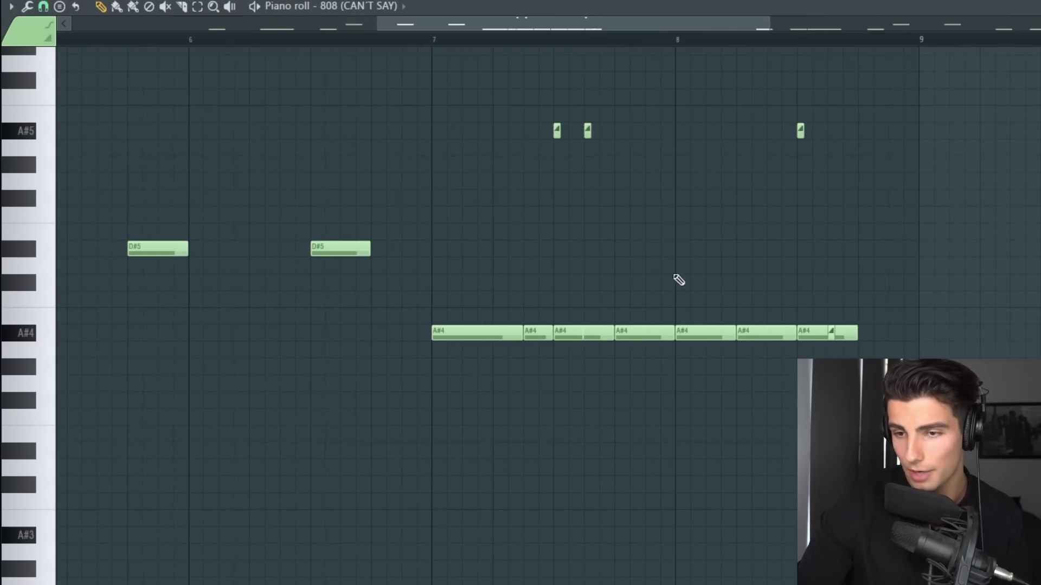
{"action": "scroll", "coordinate": [583, 296], "scroll_direction": "up", "scroll_amount": 2}
{"action": "left_click_drag", "start_coordinate": [541, 191], "coordinate": [694, 434]}
{"action": "left_click", "coordinate": [644, 249]}
Step: Play the 808 (CAN'T SAY) pattern to hear the A#5 slides
{"action": "scroll", "coordinate": [522, 341], "scroll_direction": "up", "scroll_amount": 1}
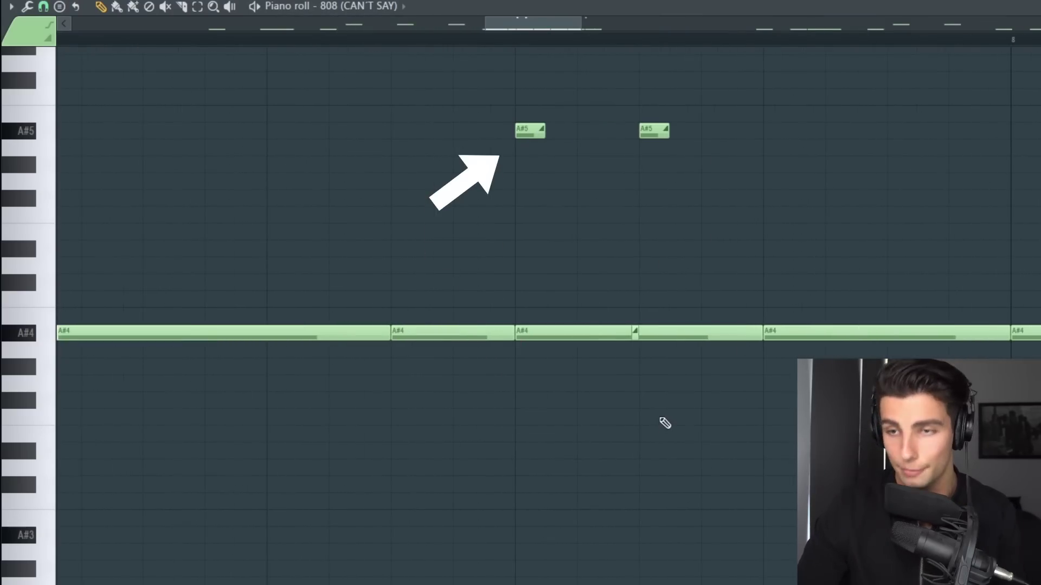
{"action": "key", "text": "space"}
{"action": "scroll", "coordinate": [640, 239], "scroll_direction": "down", "scroll_amount": 3}
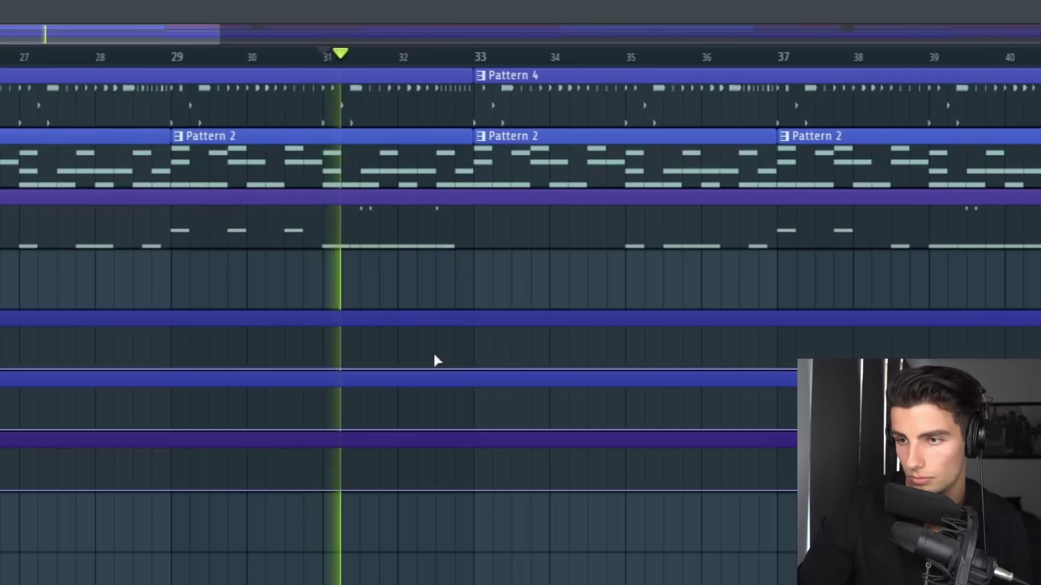
Step: Stop at bar 41, mute the Pattern 3 #5 and Pattern 1 clips, and replay the interlude
{"action": "scroll", "coordinate": [434, 360], "scroll_direction": "up", "scroll_amount": 3}
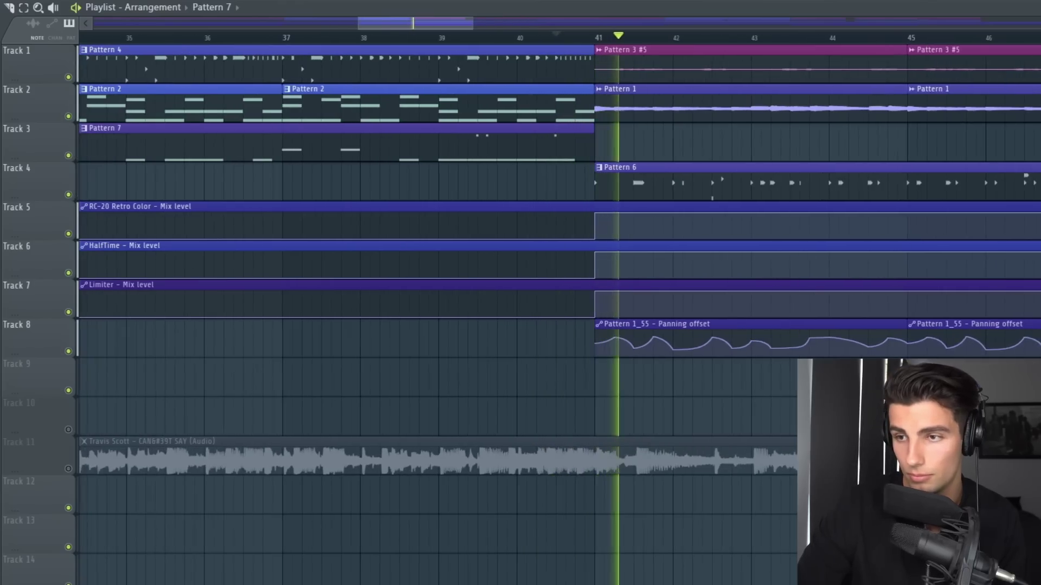
{"action": "left_click_drag", "start_coordinate": [424, 19], "coordinate": [452, 21]}
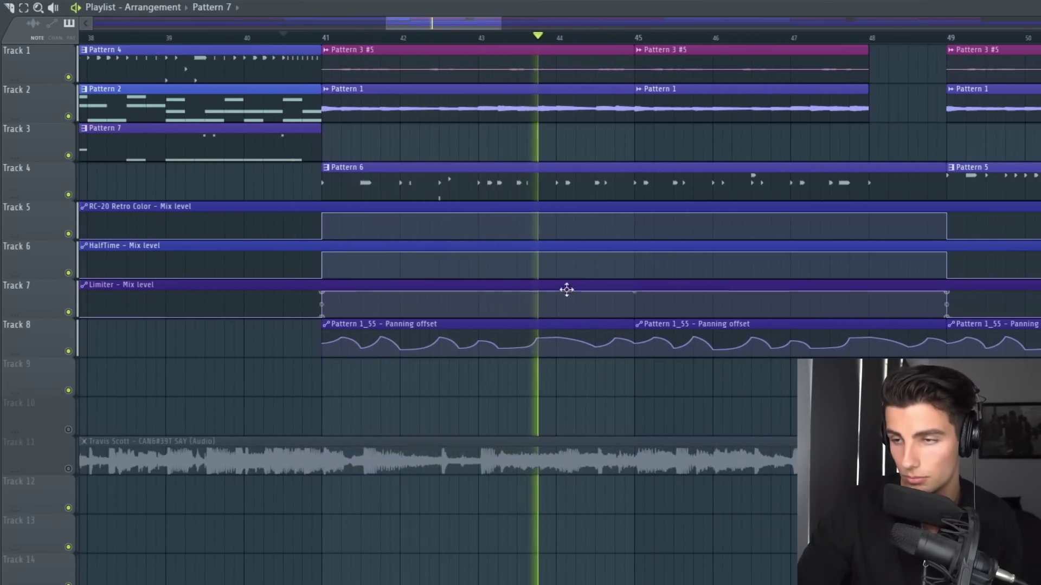
{"action": "key", "text": "space"}
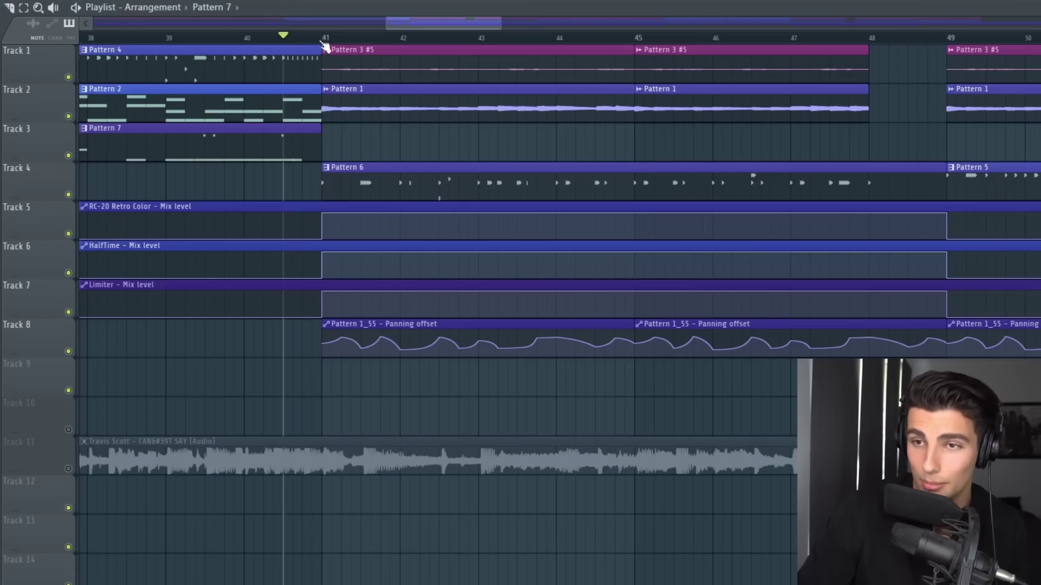
{"action": "left_click", "coordinate": [67, 194]}
{"action": "key", "text": "space"}
{"action": "scroll", "coordinate": [418, 186], "scroll_direction": "up", "scroll_amount": 4}
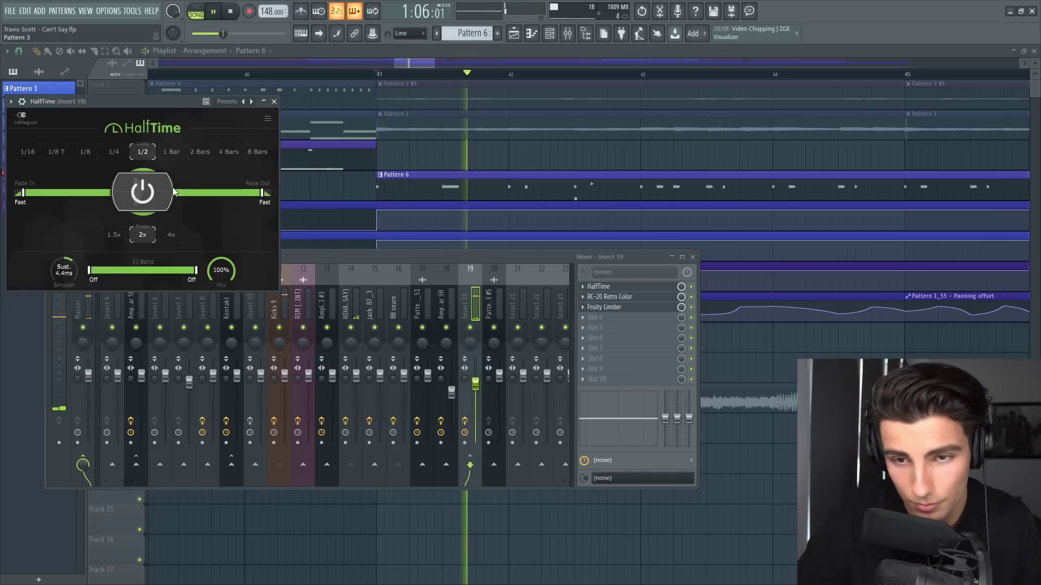
Step: Show the RC-20 Retro Color effect in Insert 19's effect slots
{"action": "left_click", "coordinate": [659, 298]}
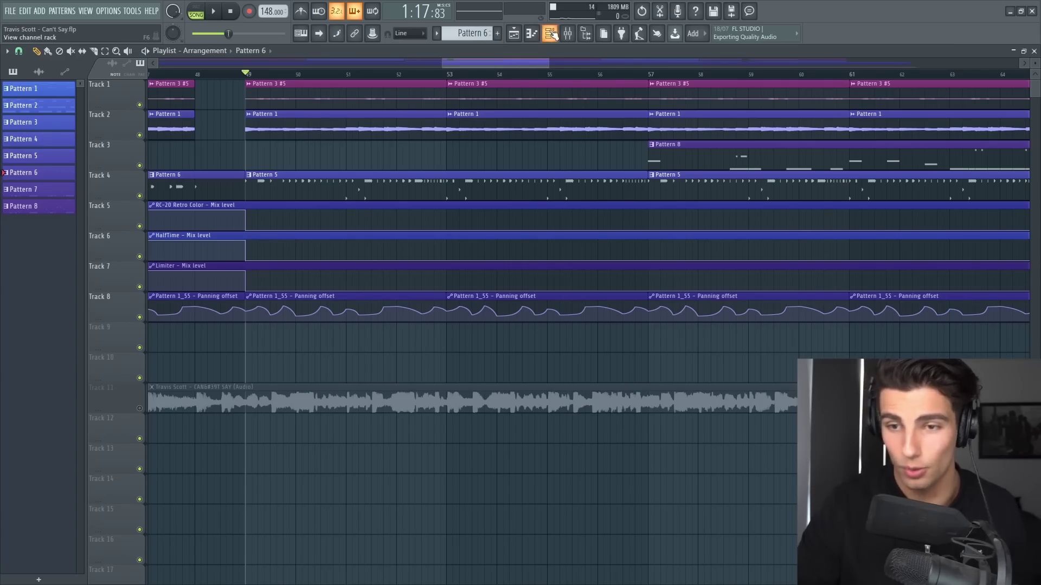
Step: Bring up the Channel Rack with the channels used in the verse
{"action": "left_click", "coordinate": [550, 33]}
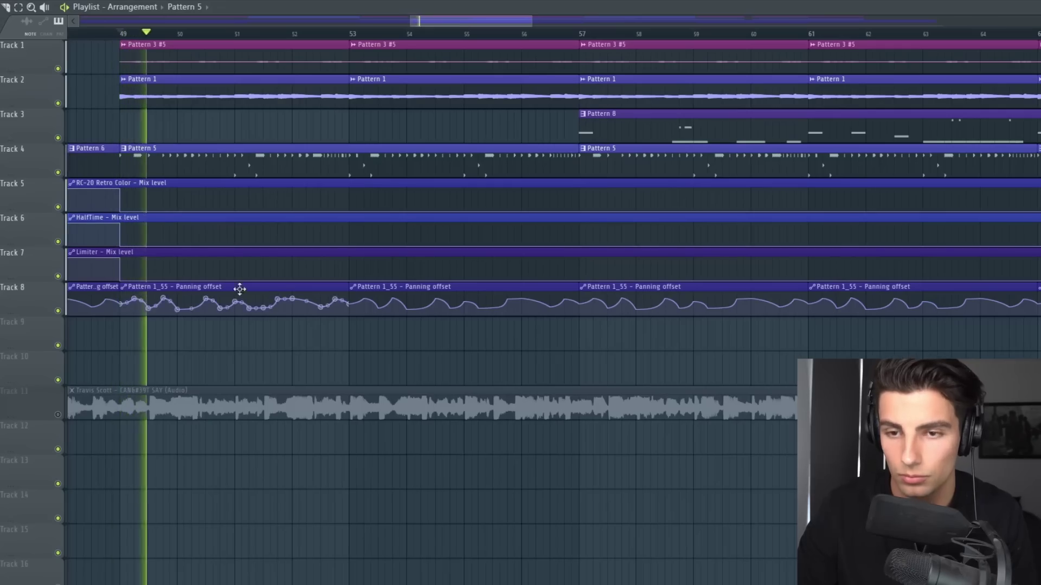